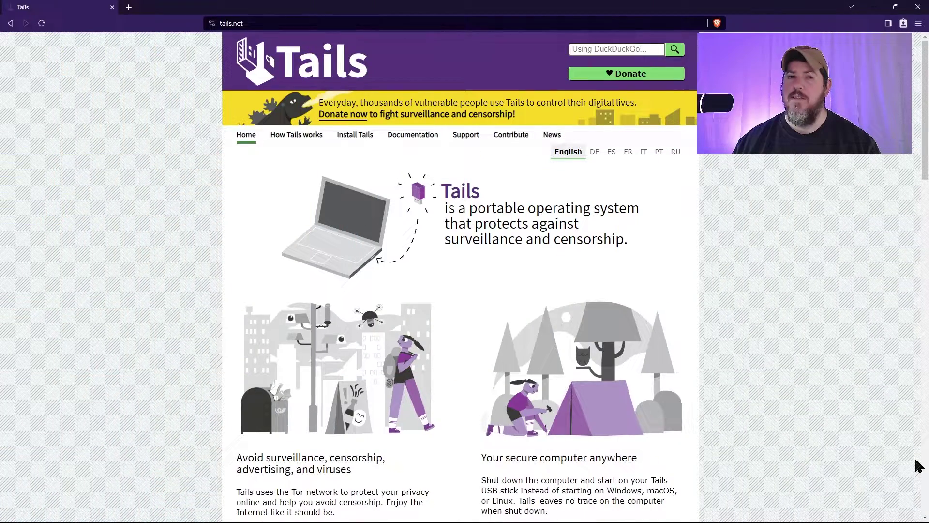
Step: Browse the tails.net home page and open the Tails installation instructions
{"action": "scroll", "coordinate": [919, 466], "scroll_direction": "down", "scroll_amount": 5}
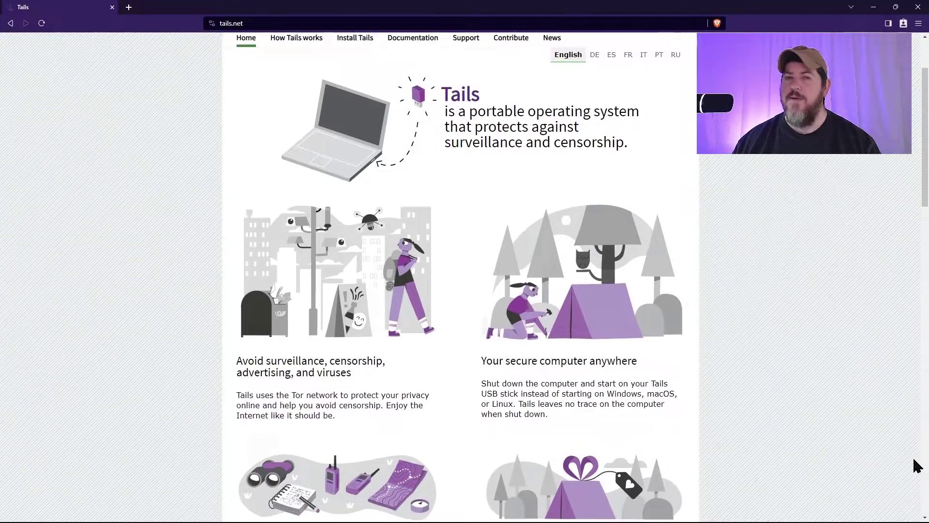
{"action": "scroll", "coordinate": [915, 465], "scroll_direction": "down", "scroll_amount": 1}
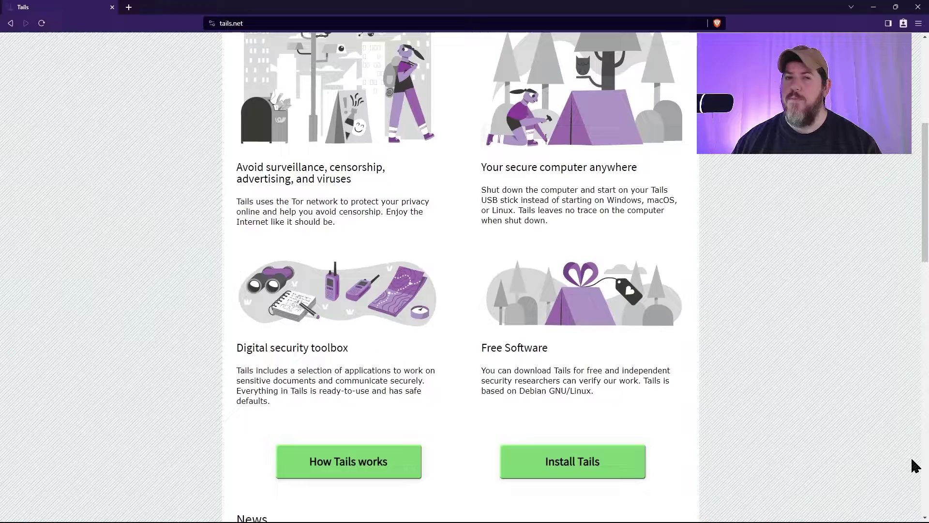
{"action": "scroll", "coordinate": [915, 465], "scroll_direction": "down", "scroll_amount": 3}
{"action": "scroll", "coordinate": [915, 465], "scroll_direction": "down", "scroll_amount": 2}
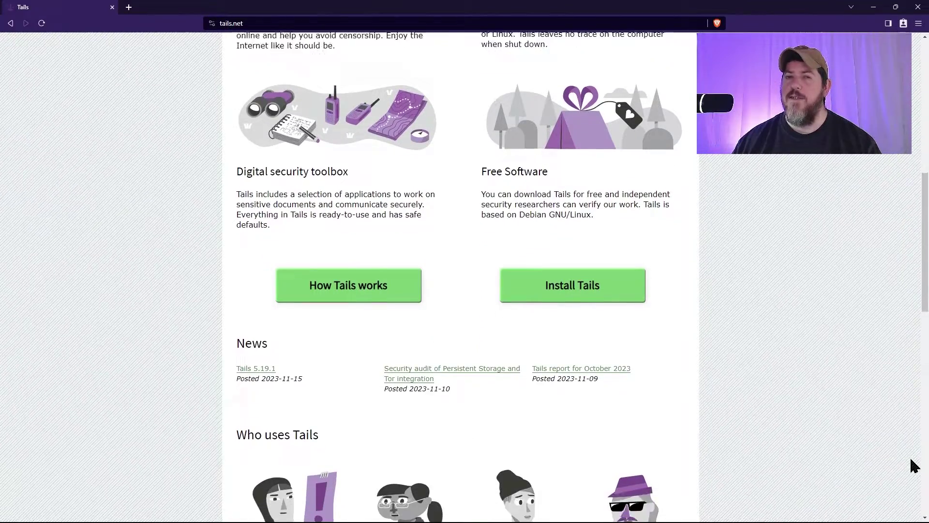
{"action": "scroll", "coordinate": [915, 465], "scroll_direction": "up", "scroll_amount": 2}
{"action": "scroll", "coordinate": [914, 466], "scroll_direction": "up", "scroll_amount": 4}
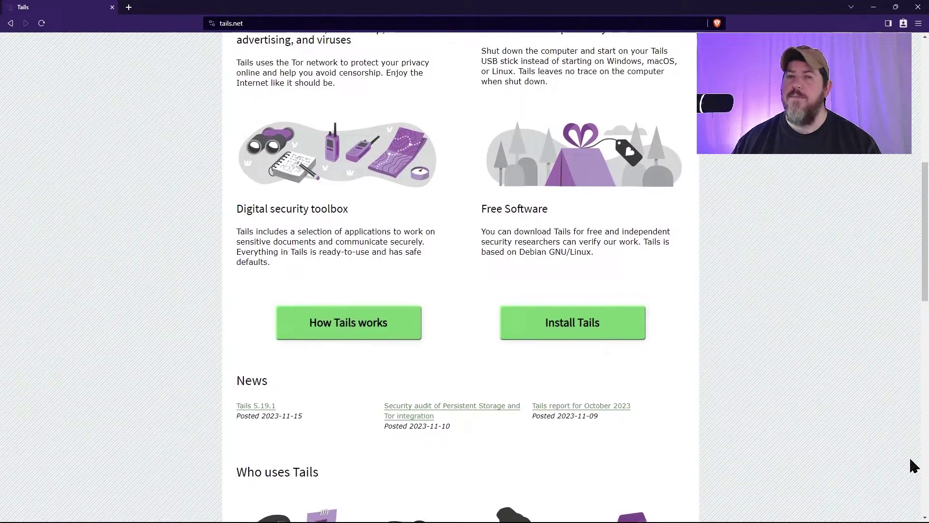
{"action": "scroll", "coordinate": [913, 465], "scroll_direction": "up", "scroll_amount": 4}
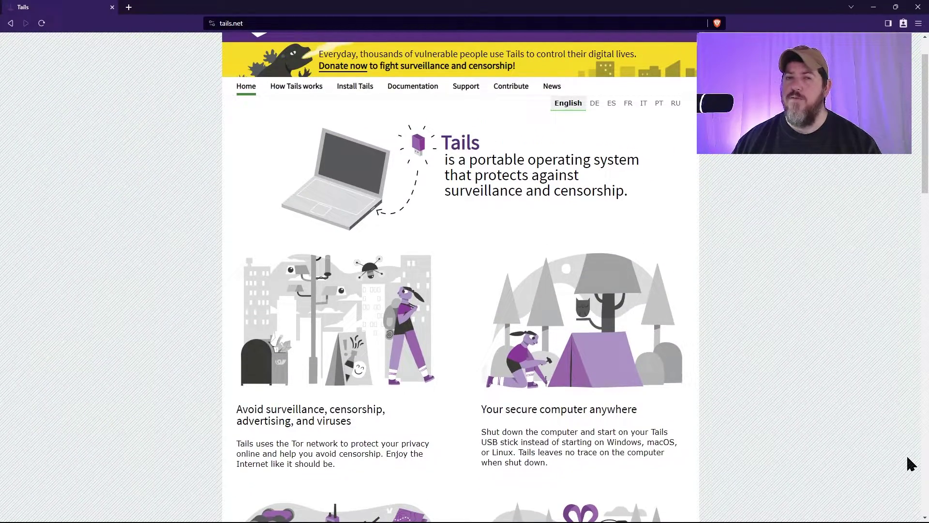
{"action": "scroll", "coordinate": [910, 465], "scroll_direction": "down", "scroll_amount": 2}
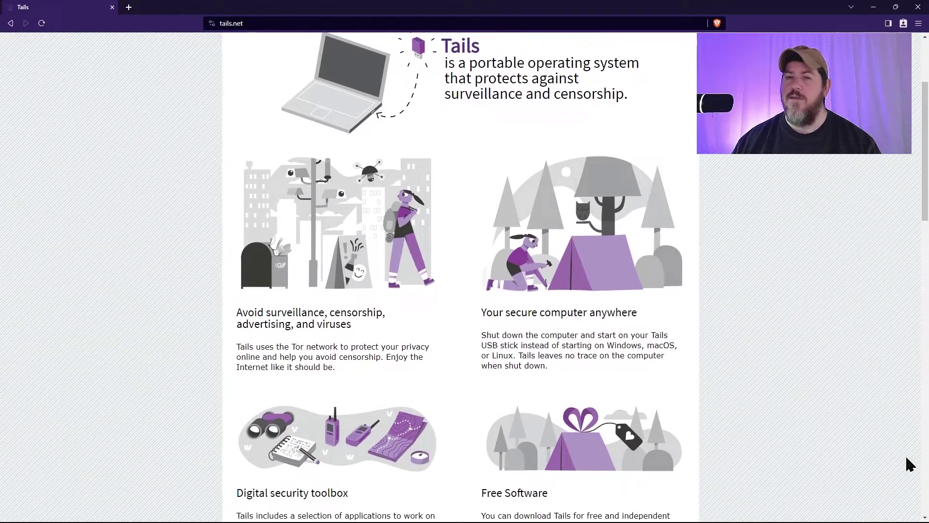
{"action": "scroll", "coordinate": [909, 465], "scroll_direction": "down", "scroll_amount": 1}
{"action": "scroll", "coordinate": [909, 465], "scroll_direction": "down", "scroll_amount": 1}
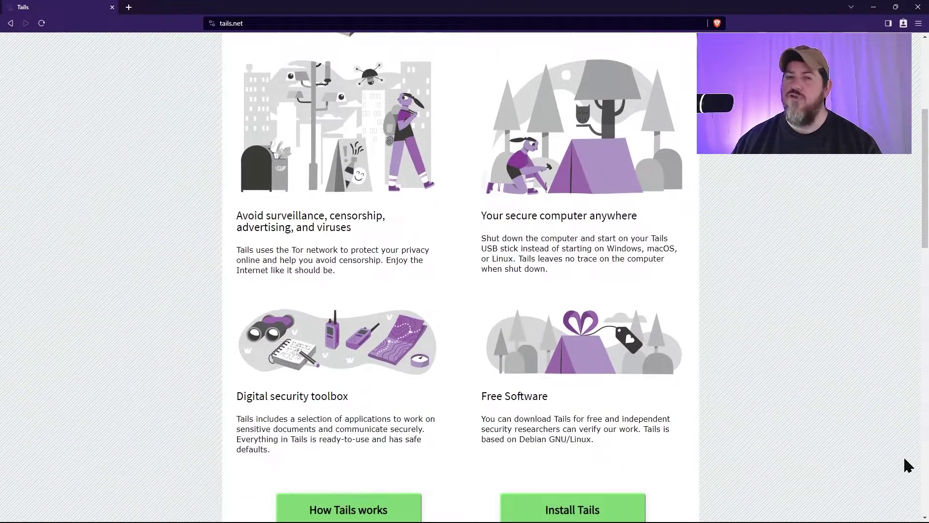
{"action": "scroll", "coordinate": [908, 465], "scroll_direction": "down", "scroll_amount": 1}
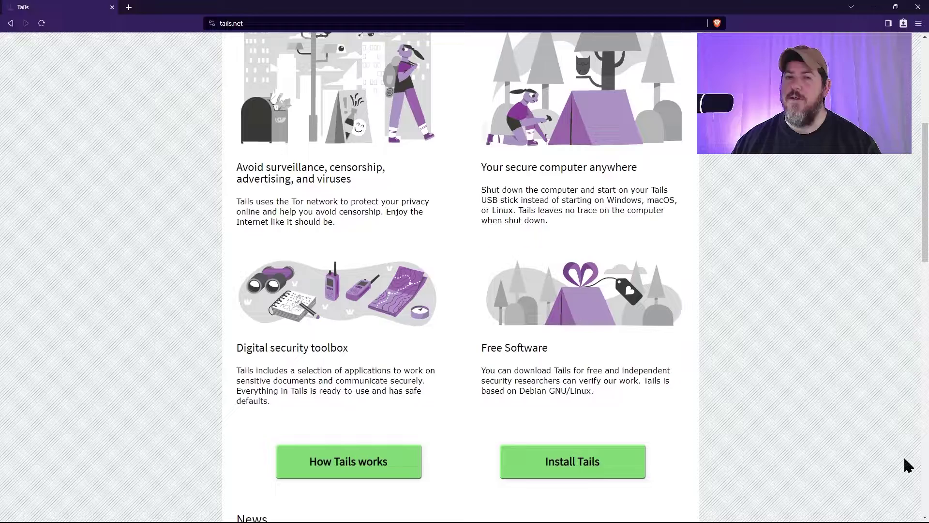
{"action": "scroll", "coordinate": [908, 466], "scroll_direction": "down", "scroll_amount": 1}
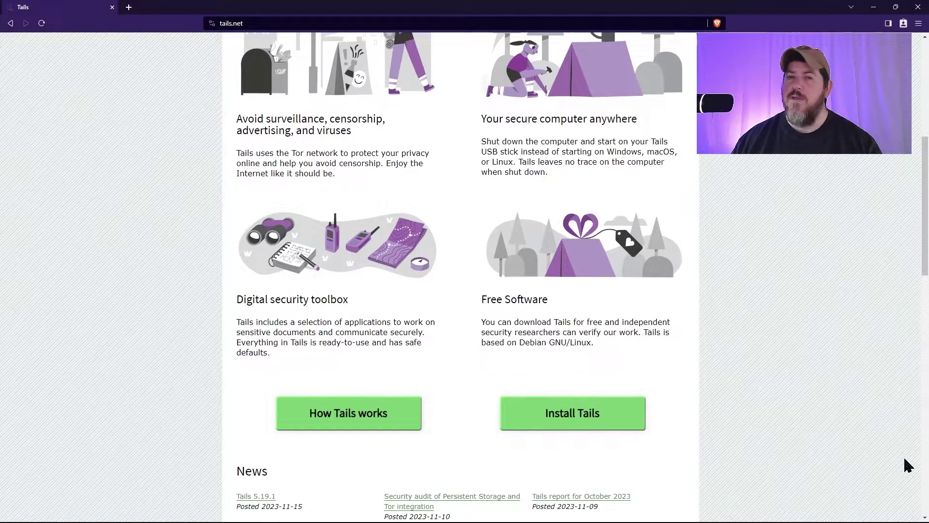
{"action": "scroll", "coordinate": [909, 465], "scroll_direction": "down", "scroll_amount": 2}
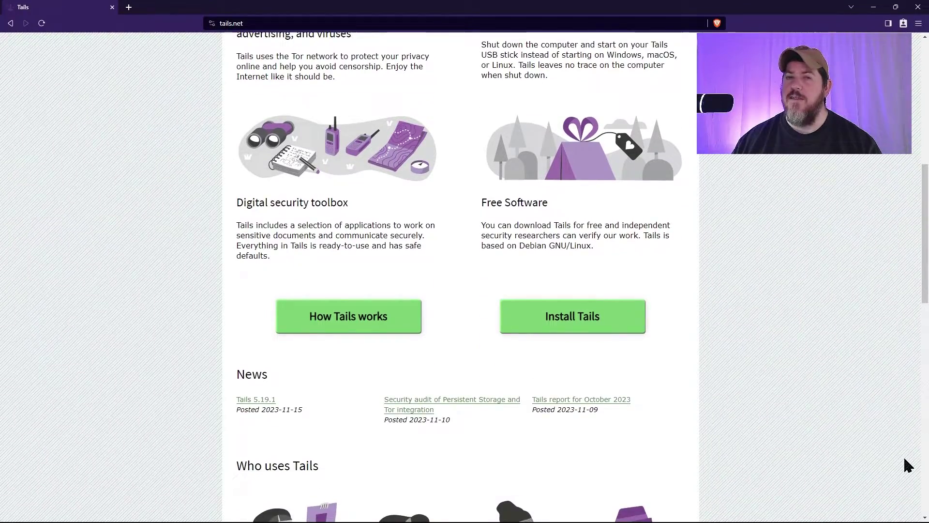
{"action": "scroll", "coordinate": [908, 465], "scroll_direction": "up", "scroll_amount": 9}
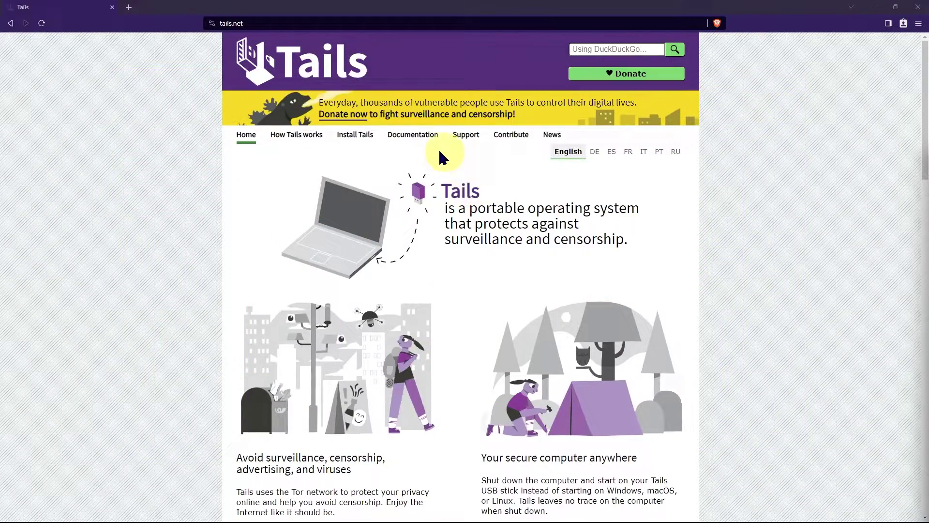
{"action": "left_click", "coordinate": [348, 137]}
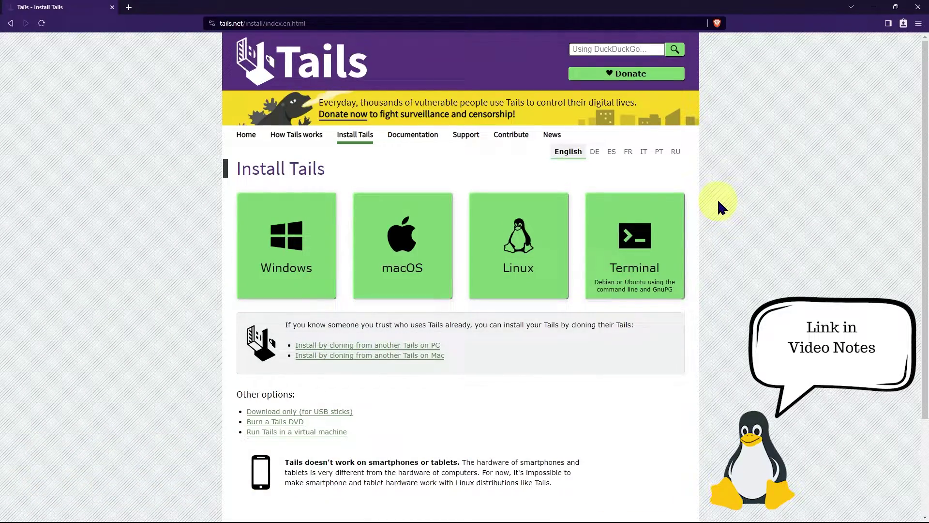
Step: Start saving the Tails 5.19.1 USB image from the Install Tails from Windows guide
{"action": "scroll", "coordinate": [718, 206], "scroll_direction": "down", "scroll_amount": 1}
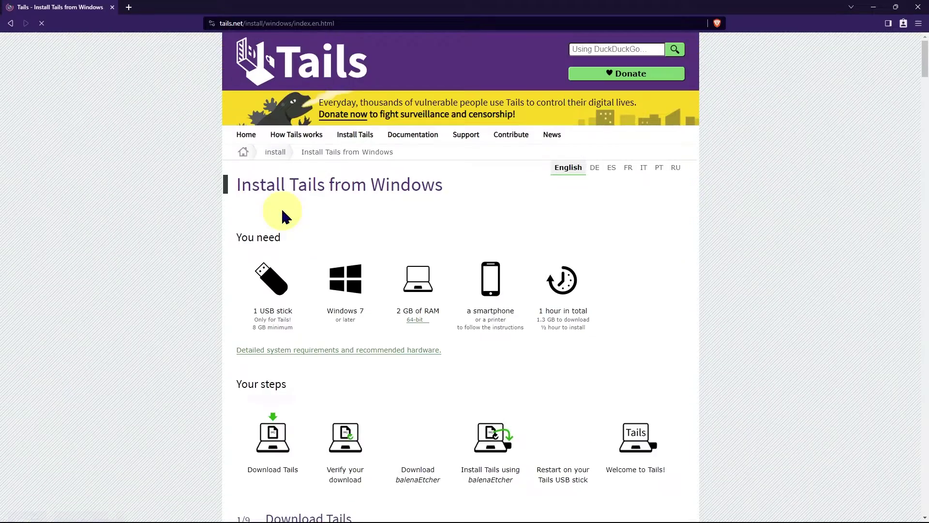
{"action": "scroll", "coordinate": [291, 194], "scroll_direction": "down", "scroll_amount": 2}
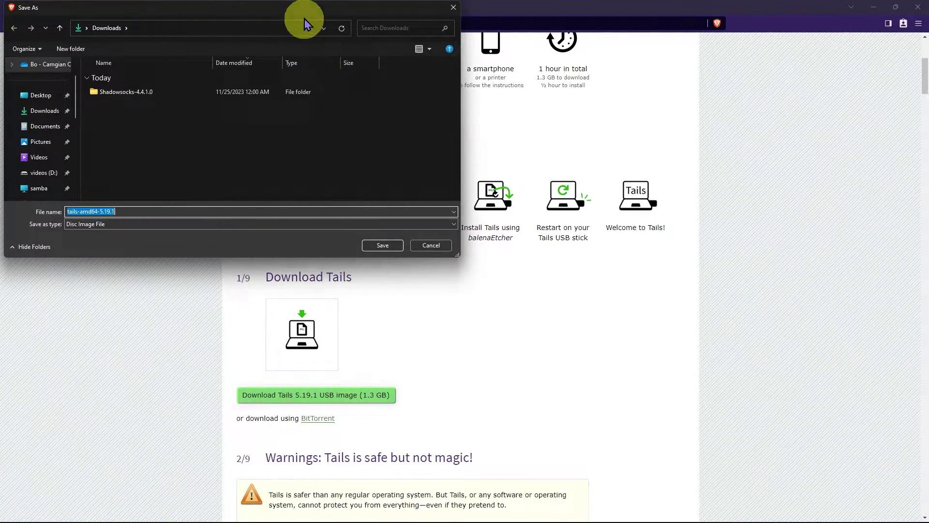
{"action": "left_click_drag", "start_coordinate": [304, 9], "coordinate": [429, 72]}
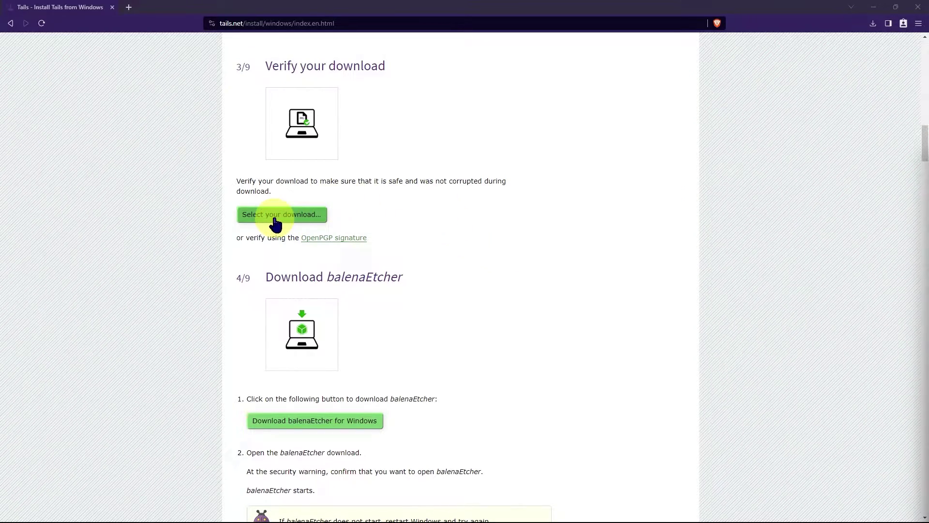
Step: Verify tails-amd64-5.19.1.img by selecting it from the Downloads folder
{"action": "left_click", "coordinate": [276, 224]}
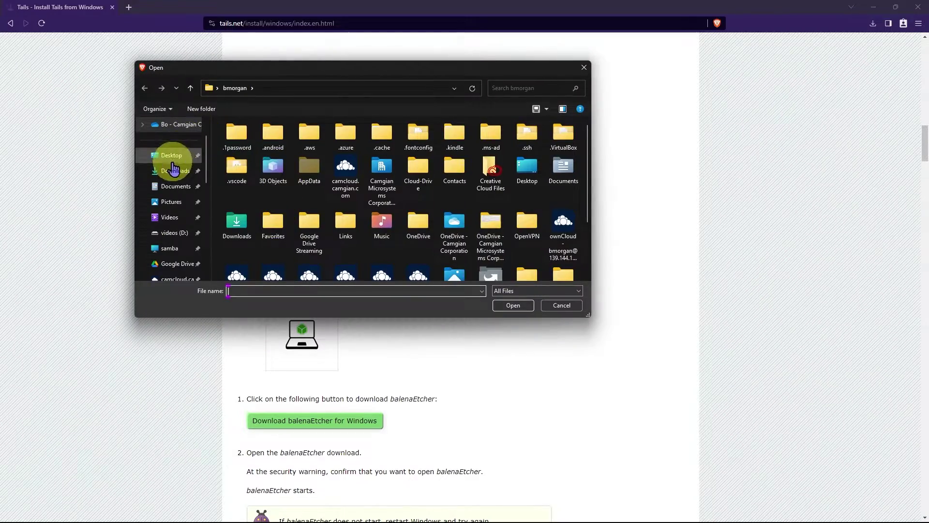
{"action": "left_click", "coordinate": [173, 170]}
{"action": "left_click", "coordinate": [256, 154]}
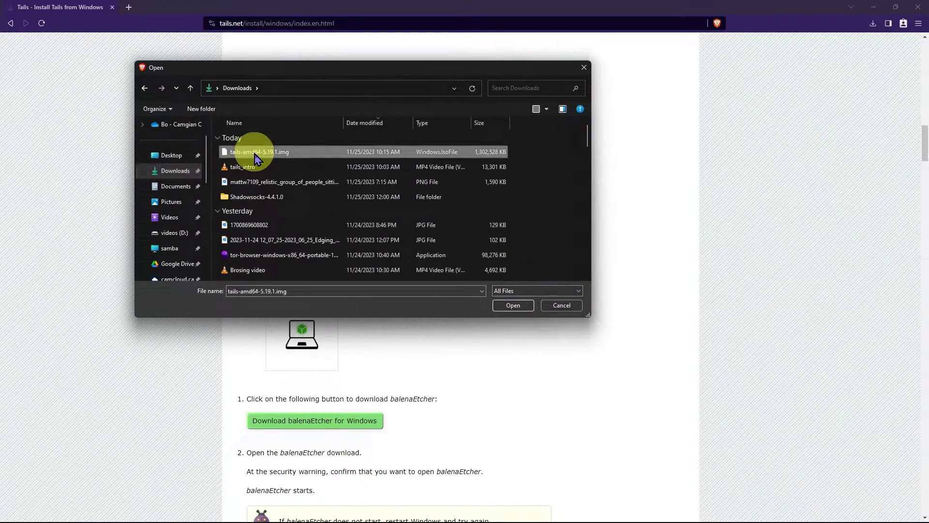
{"action": "left_click", "coordinate": [513, 305]}
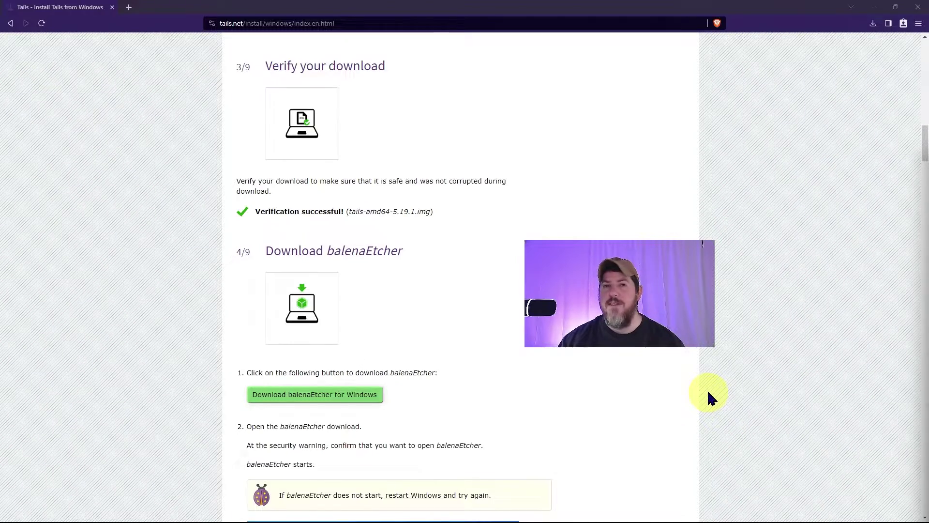
Step: Download balenaEtcher and load tails-amd64-5.19.1.img as the image to flash
{"action": "left_click", "coordinate": [327, 405]}
{"action": "left_click", "coordinate": [506, 300]}
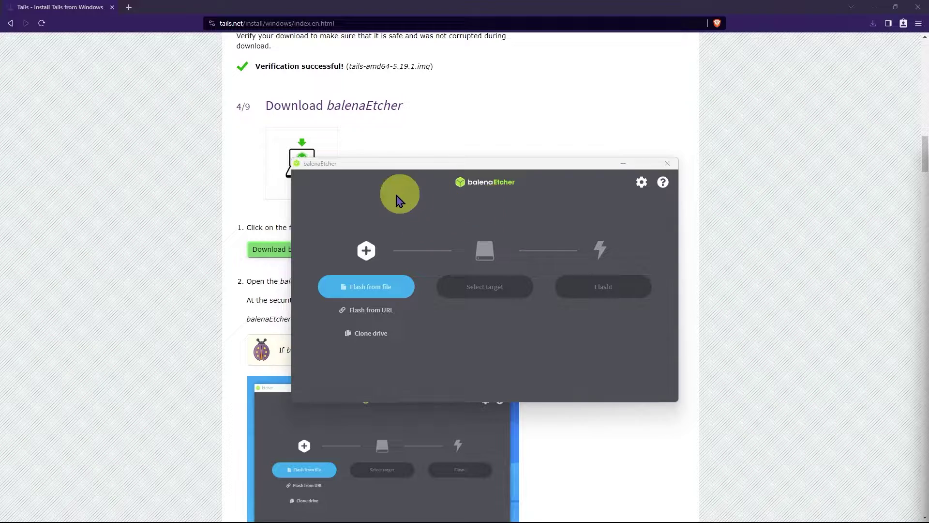
{"action": "left_click", "coordinate": [379, 297]}
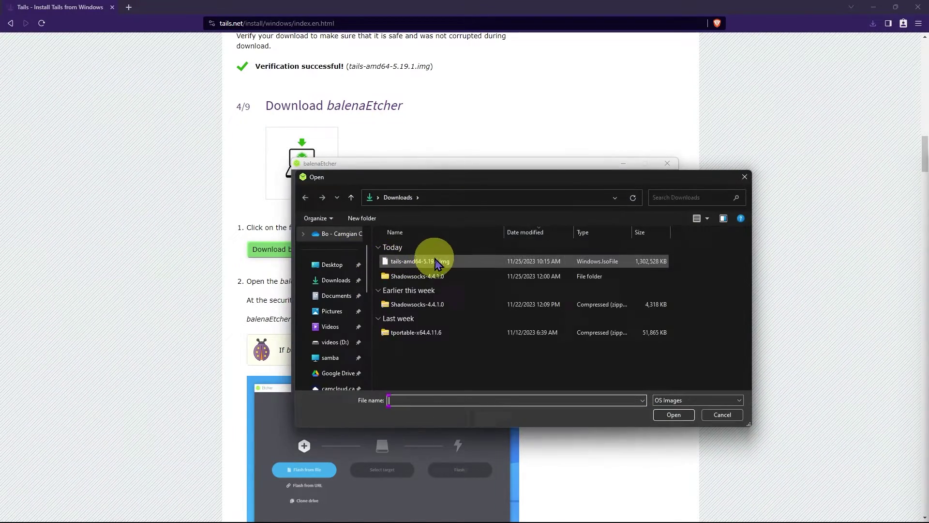
{"action": "left_click", "coordinate": [438, 264]}
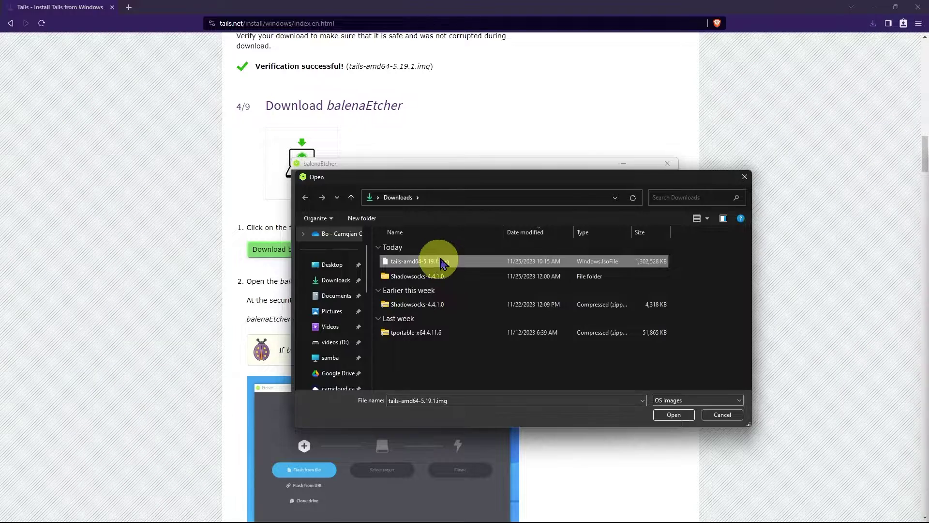
{"action": "left_click", "coordinate": [679, 417]}
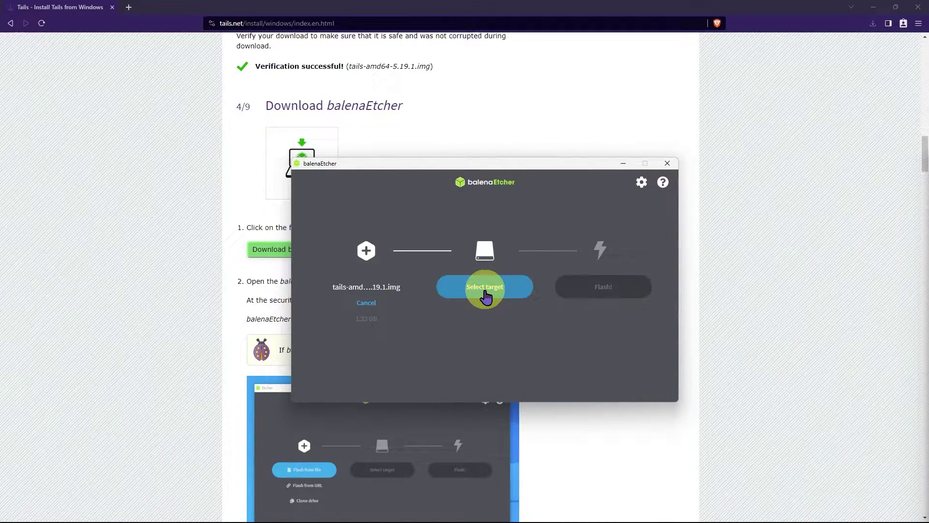
Step: Flash the Tails image to the Kingston USB drive, then close balenaEtcher
{"action": "left_click", "coordinate": [485, 293]}
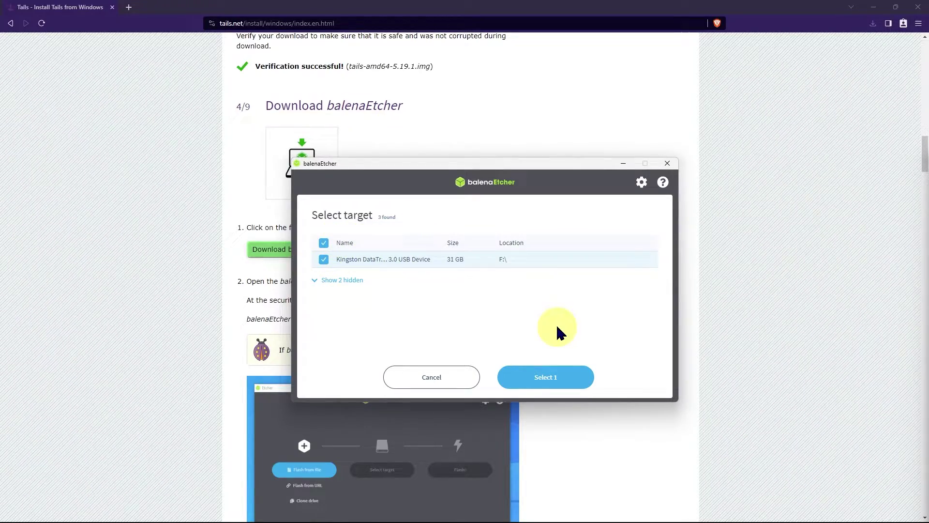
{"action": "left_click", "coordinate": [549, 382]}
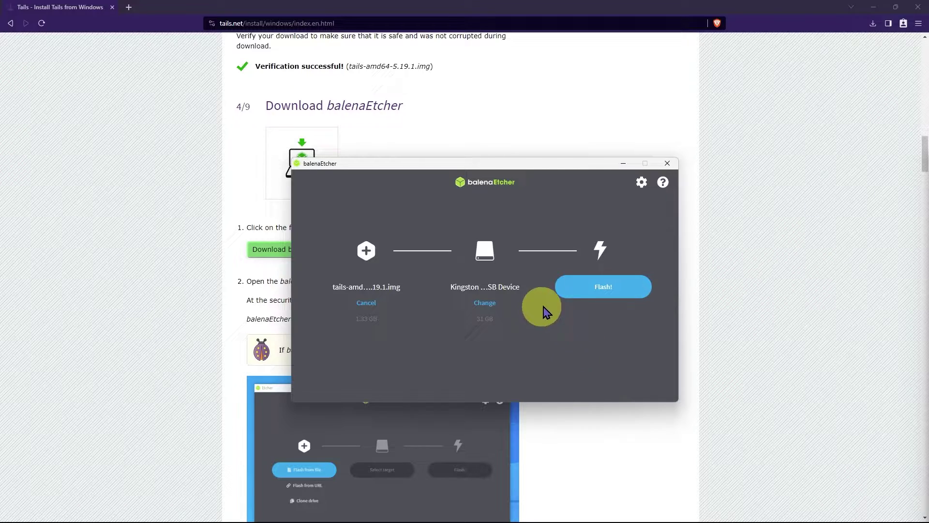
{"action": "left_click", "coordinate": [605, 289]}
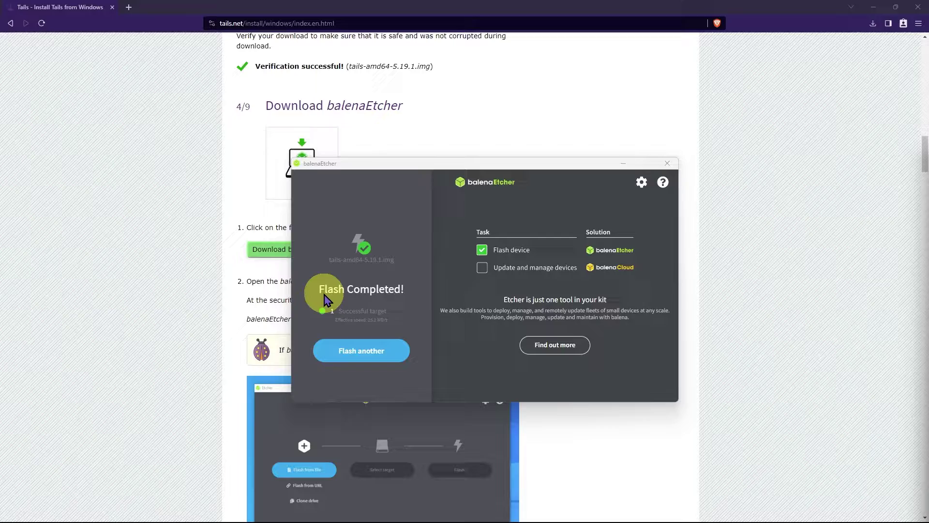
{"action": "left_click", "coordinate": [661, 164]}
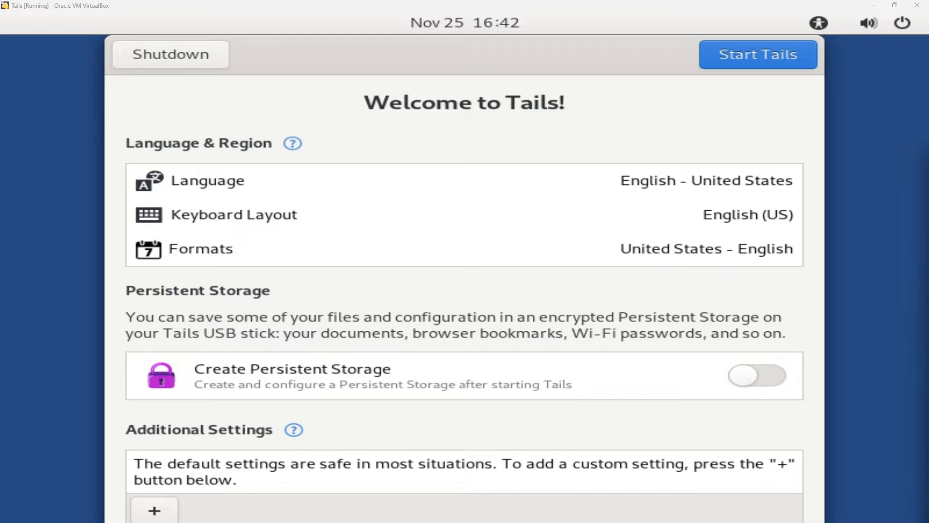
Step: Start Tails with the default English language and keyboard settings
{"action": "left_click", "coordinate": [734, 63]}
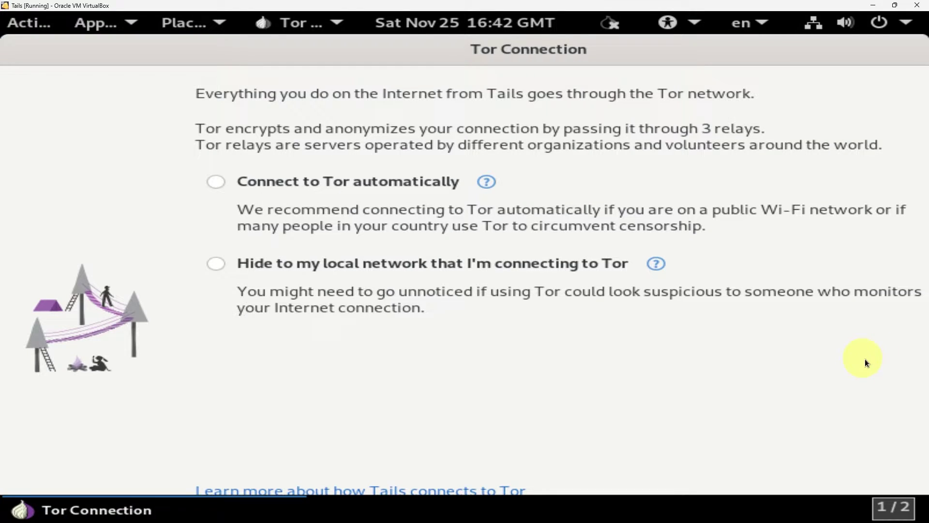
Step: Choose to connect to Tor automatically and start the connection
{"action": "left_click", "coordinate": [217, 182]}
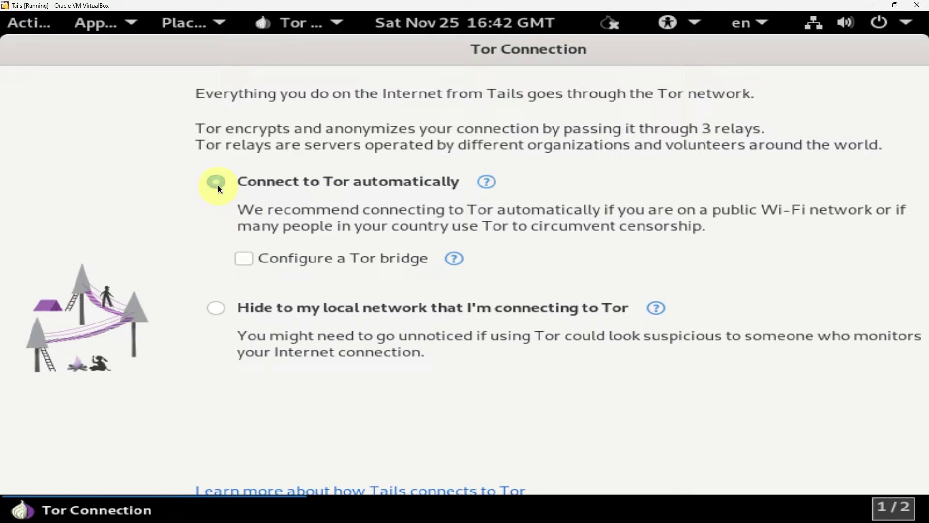
{"action": "key", "text": "Return"}
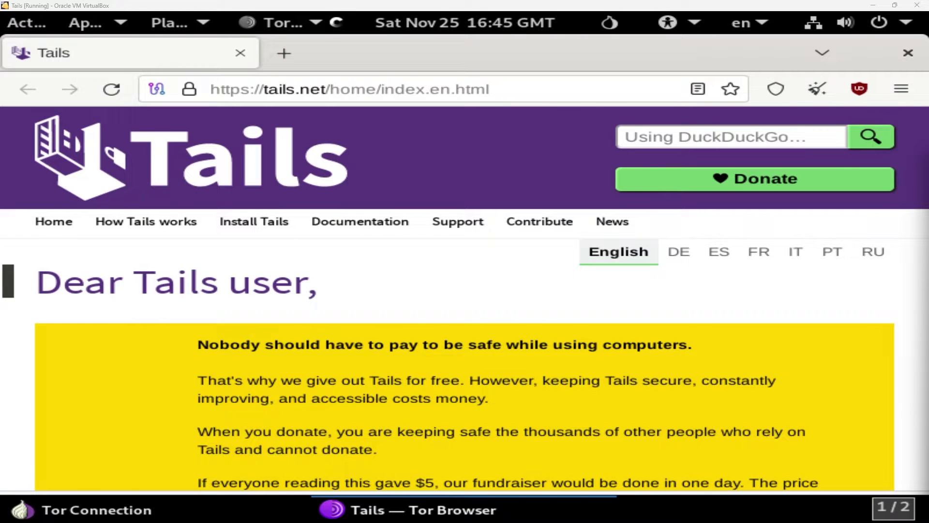
Step: Launch the Persistent Storage app from the Tails applications menu
{"action": "scroll", "coordinate": [669, 310], "scroll_direction": "down", "scroll_amount": 15}
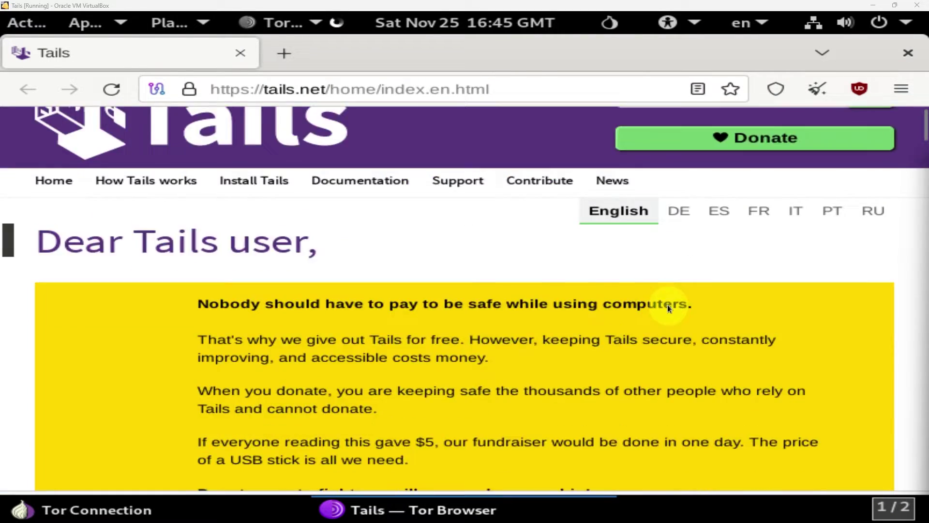
{"action": "scroll", "coordinate": [667, 304], "scroll_direction": "up", "scroll_amount": 15}
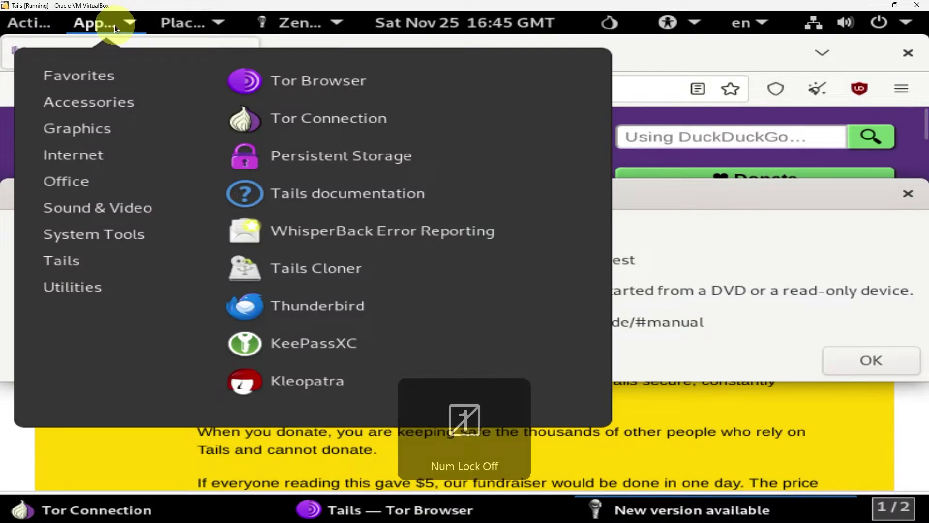
{"action": "left_click", "coordinate": [367, 161]}
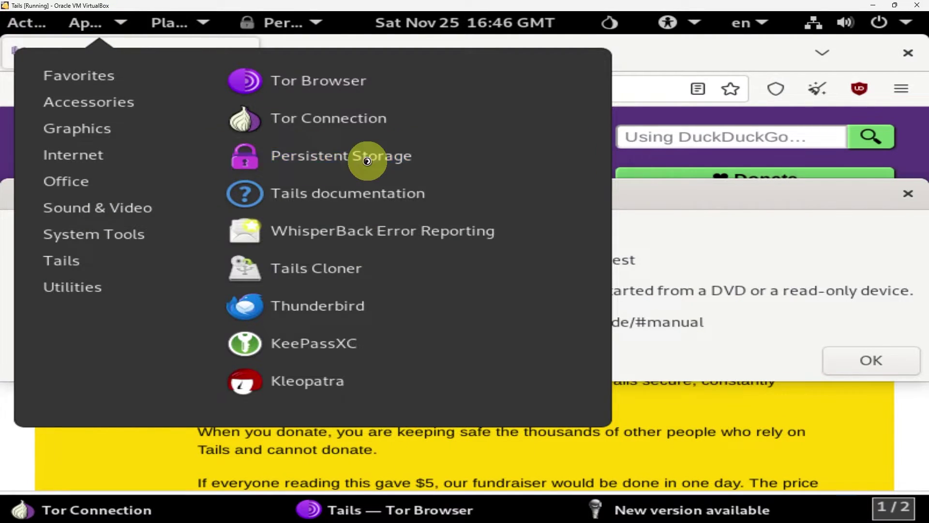